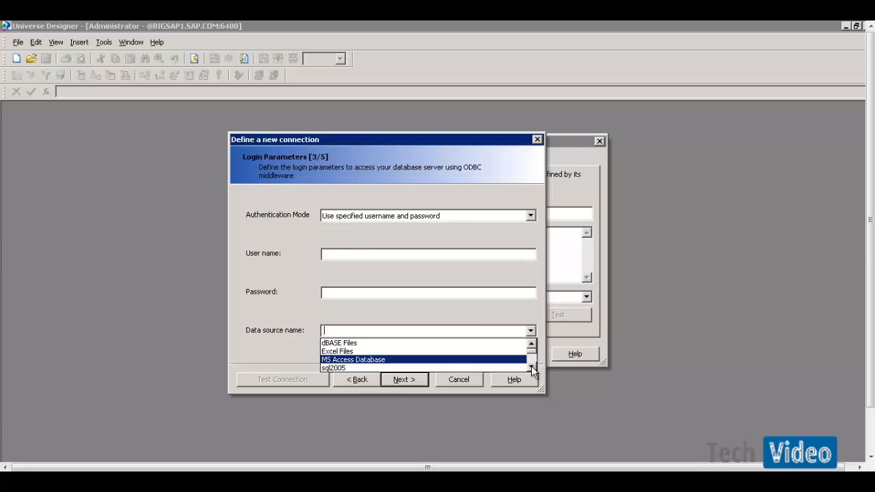
Step: Choose efashion as the data source name for the new connection and test the connection
{"action": "left_click", "coordinate": [531, 368]}
{"action": "left_click", "coordinate": [531, 367]}
{"action": "left_click", "coordinate": [531, 368]}
{"action": "left_click", "coordinate": [531, 368]}
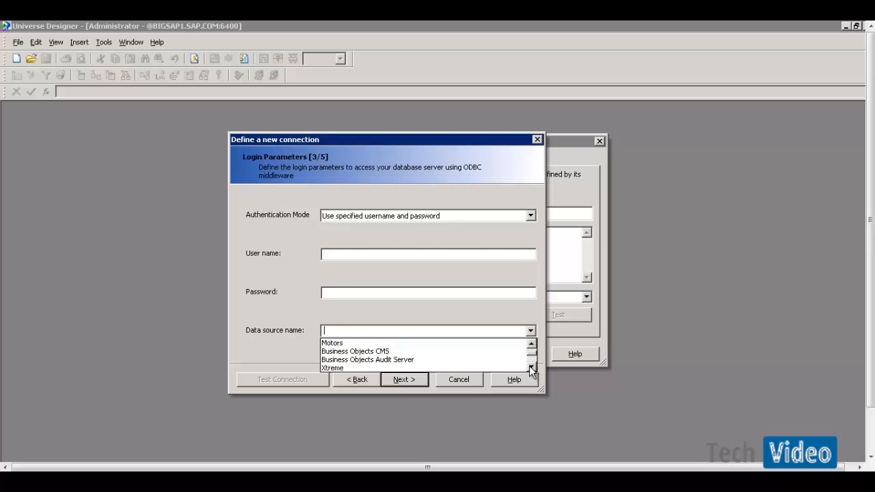
{"action": "left_click", "coordinate": [531, 367]}
{"action": "left_click", "coordinate": [531, 367]}
{"action": "left_click", "coordinate": [531, 367]}
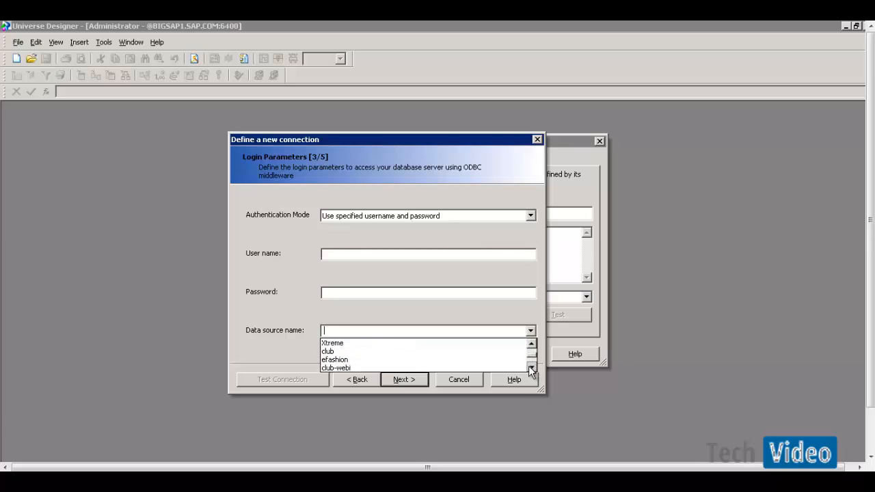
{"action": "left_click", "coordinate": [531, 367]}
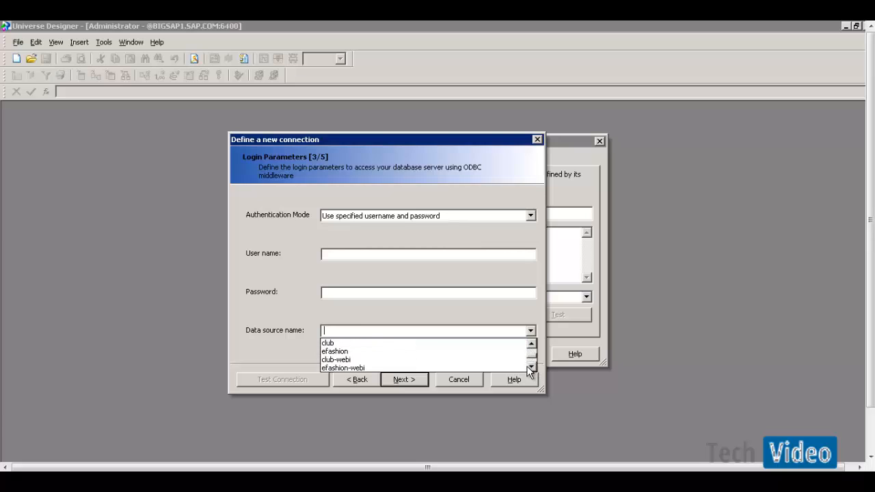
{"action": "left_click", "coordinate": [342, 351]}
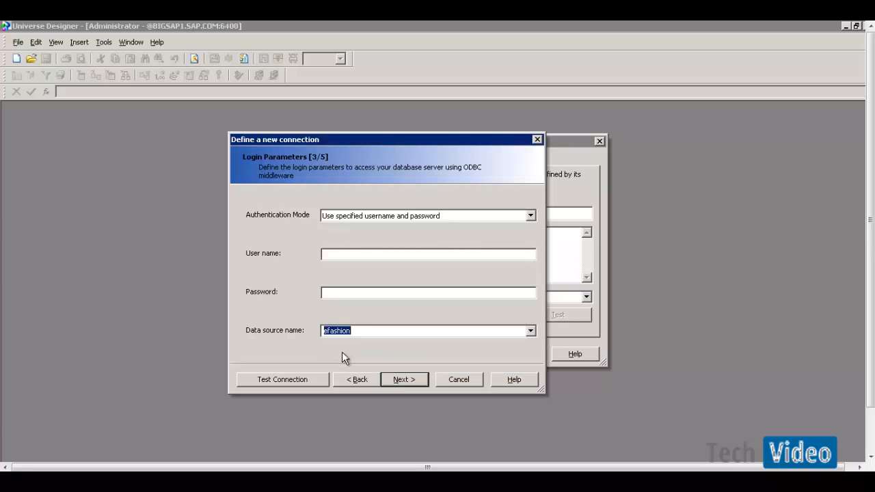
{"action": "left_click", "coordinate": [292, 382]}
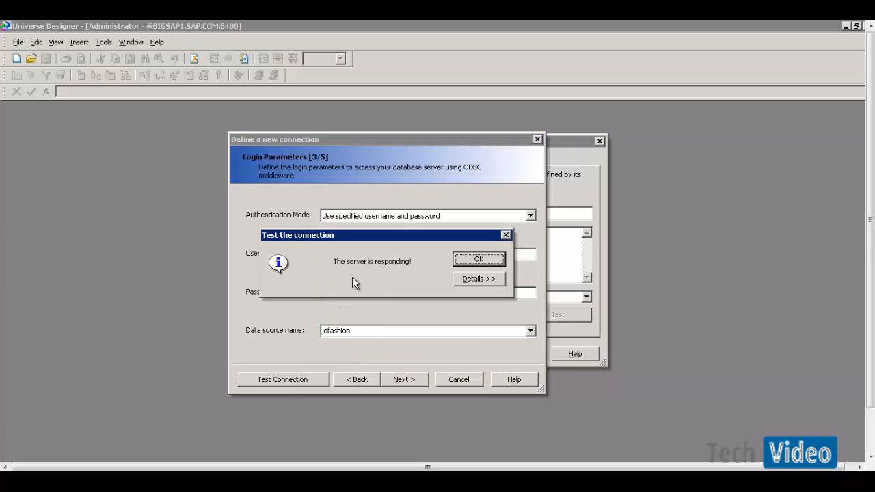
{"action": "left_click", "coordinate": [476, 259]}
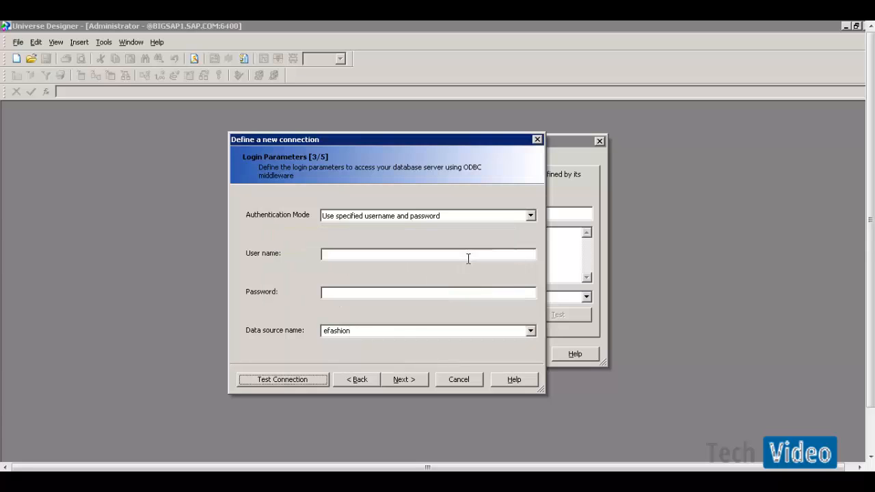
Step: Finish defining the connection with the default configuration parameters and accept the FSNDemo universe parameters
{"action": "left_click", "coordinate": [408, 379]}
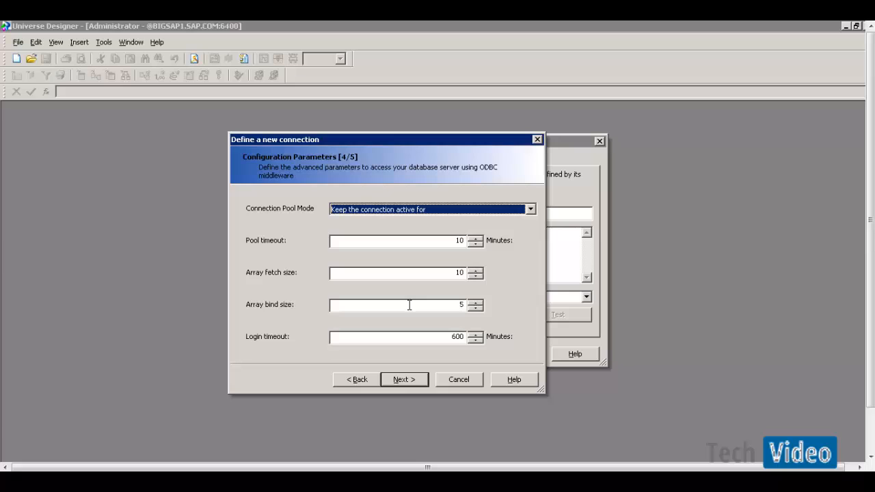
{"action": "left_click", "coordinate": [406, 381]}
{"action": "left_click", "coordinate": [406, 381]}
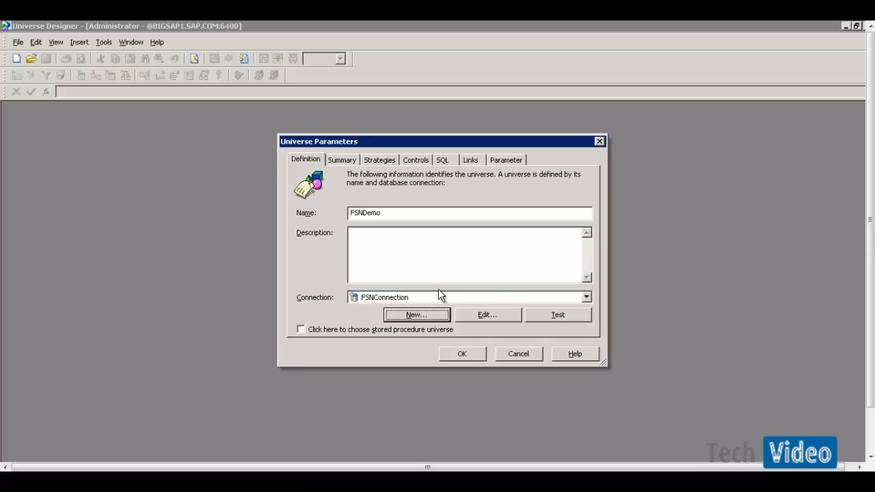
{"action": "left_click", "coordinate": [459, 355]}
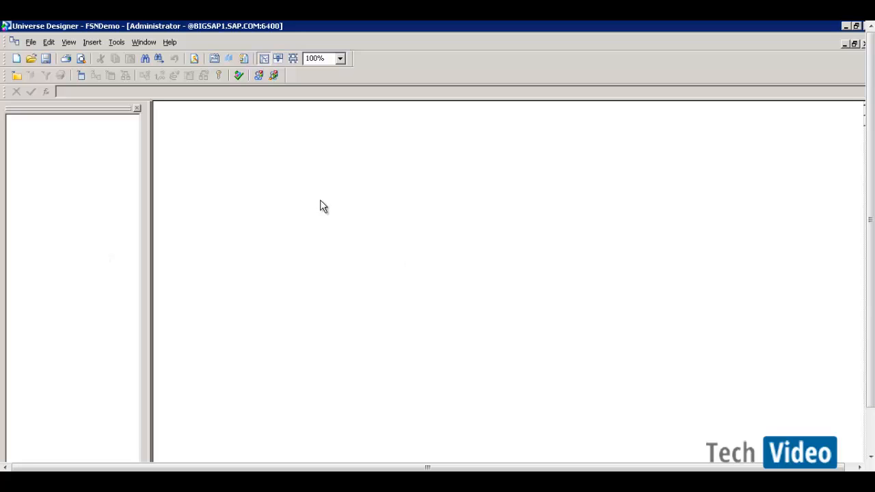
Step: Open the table browser from the empty universe structure to show the available database tables
{"action": "right_click", "coordinate": [427, 140]}
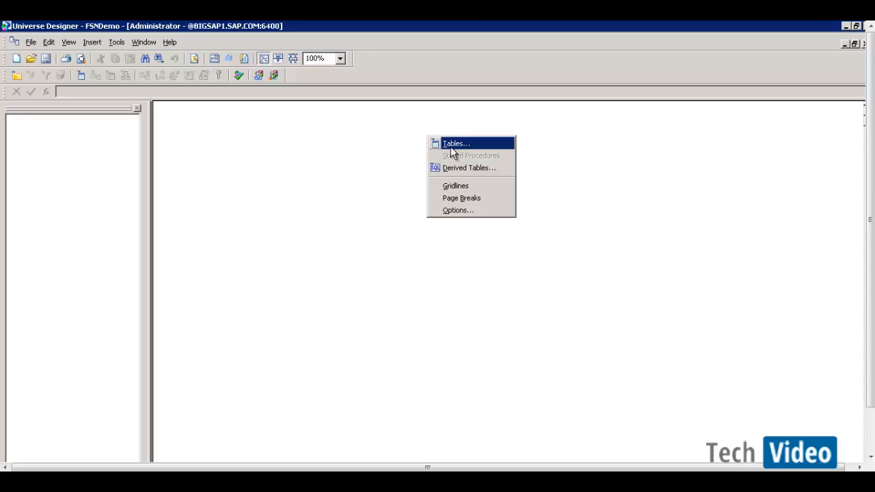
{"action": "left_click", "coordinate": [451, 145]}
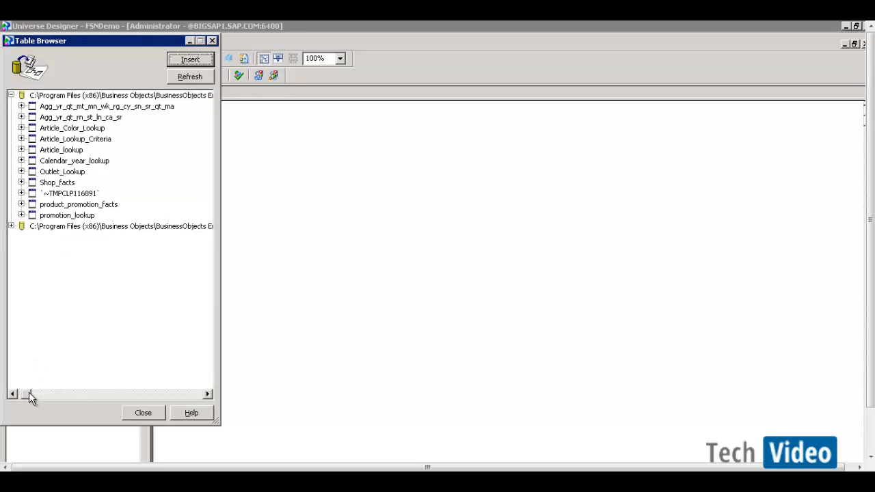
{"action": "left_click_drag", "start_coordinate": [27, 394], "coordinate": [3, 369]}
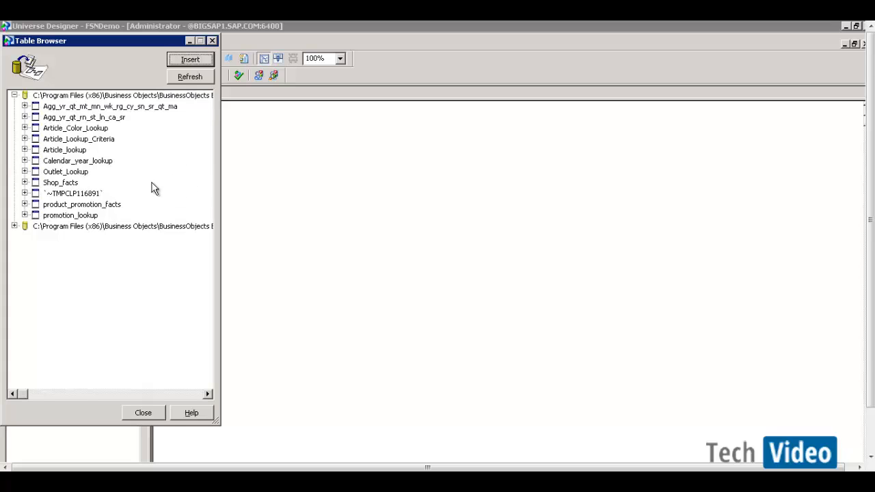
Step: Disable extracting joins with tables, detecting cardinalities in joins, and creating default classes and objects from tables in the database options
{"action": "right_click", "coordinate": [429, 142]}
{"action": "left_click", "coordinate": [465, 216]}
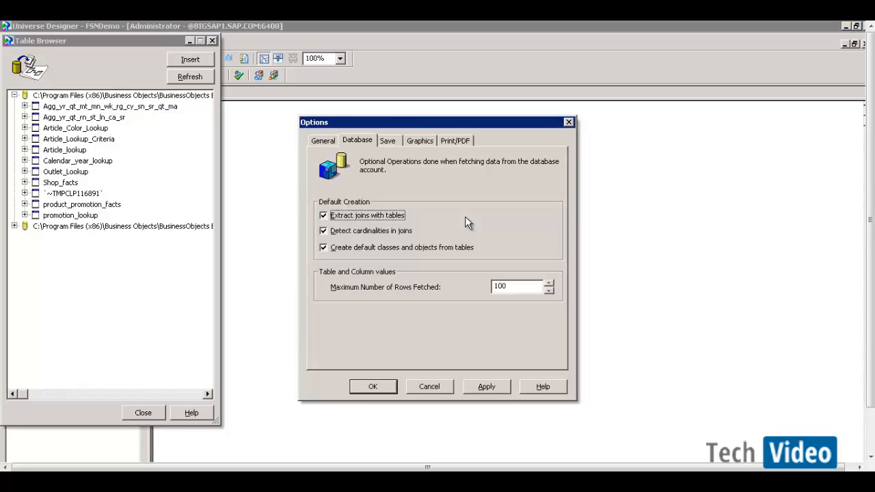
{"action": "left_click", "coordinate": [323, 216]}
{"action": "left_click", "coordinate": [323, 230]}
{"action": "left_click", "coordinate": [323, 248]}
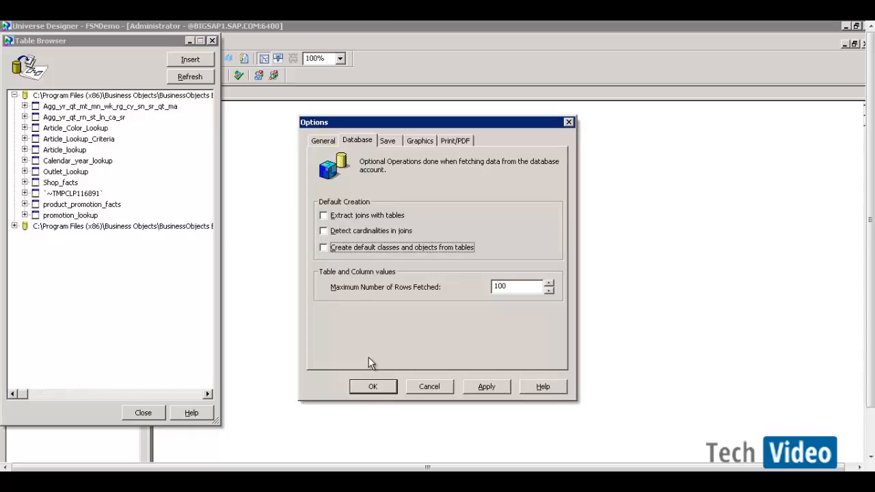
{"action": "left_click", "coordinate": [373, 387]}
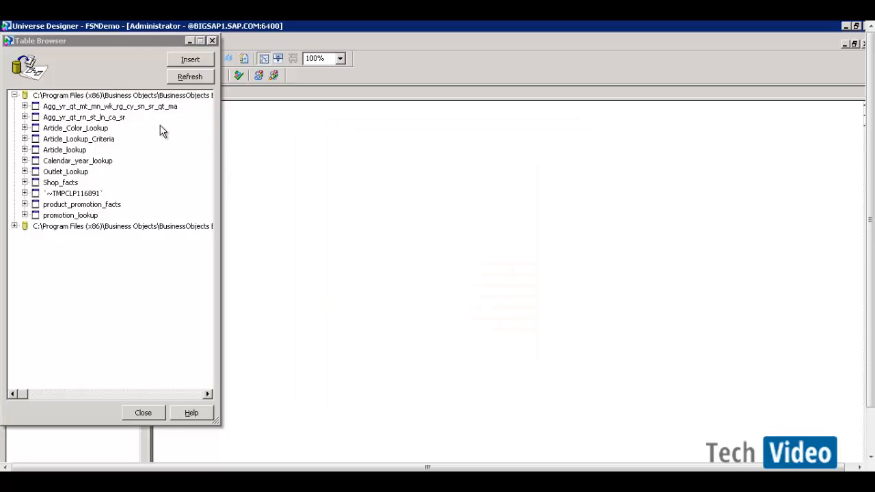
Step: Insert the Shop_facts, Outlet_Lookup, Calendar_year_lookup and Article_lookup tables into the universe structure and close the table browser
{"action": "left_click", "coordinate": [69, 184]}
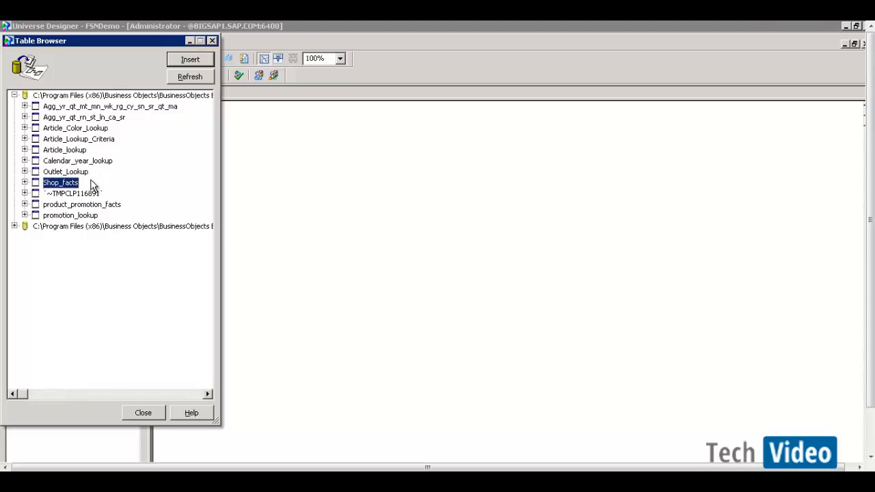
{"action": "left_click", "coordinate": [68, 172], "text": "ctrl"}
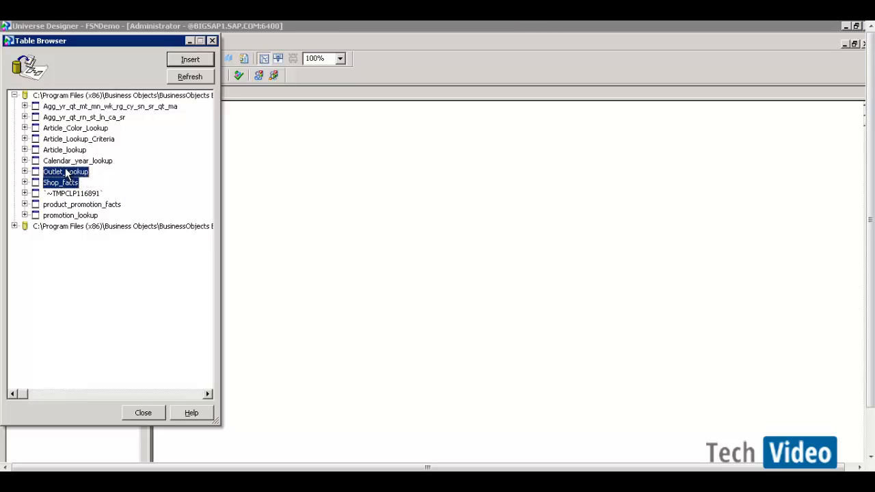
{"action": "left_click", "coordinate": [65, 162], "text": "ctrl"}
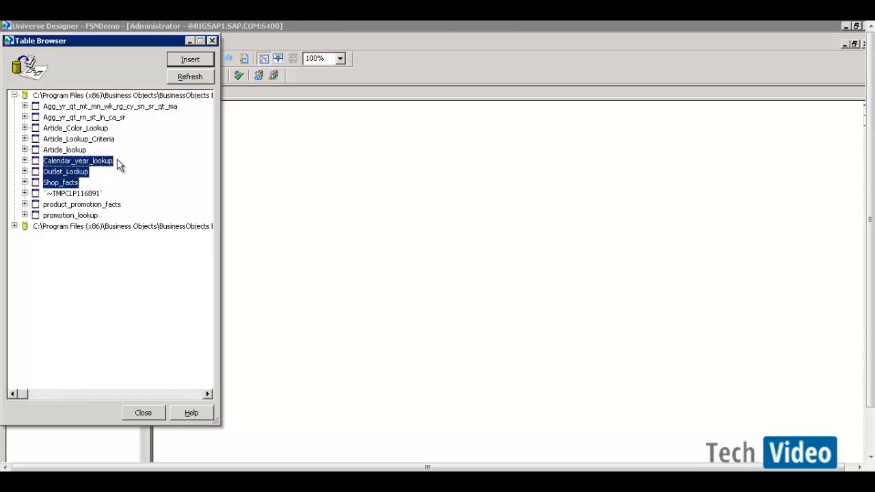
{"action": "left_click", "coordinate": [65, 150], "text": "ctrl"}
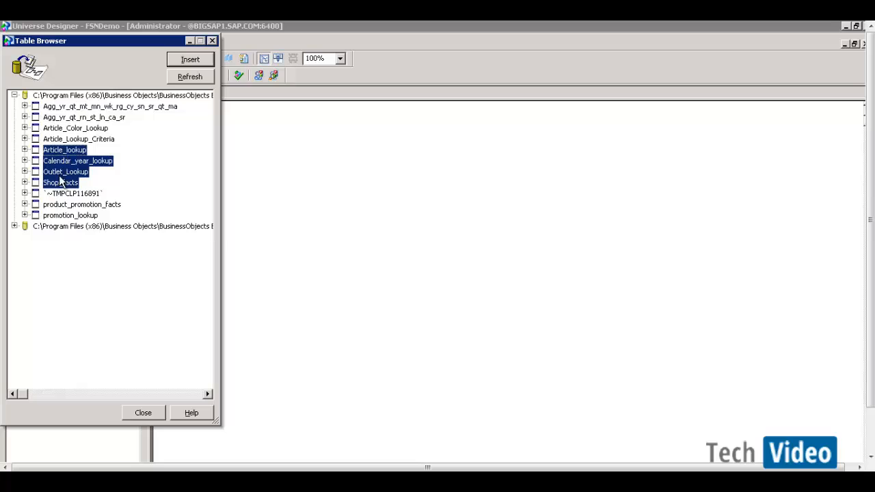
{"action": "left_click", "coordinate": [190, 61]}
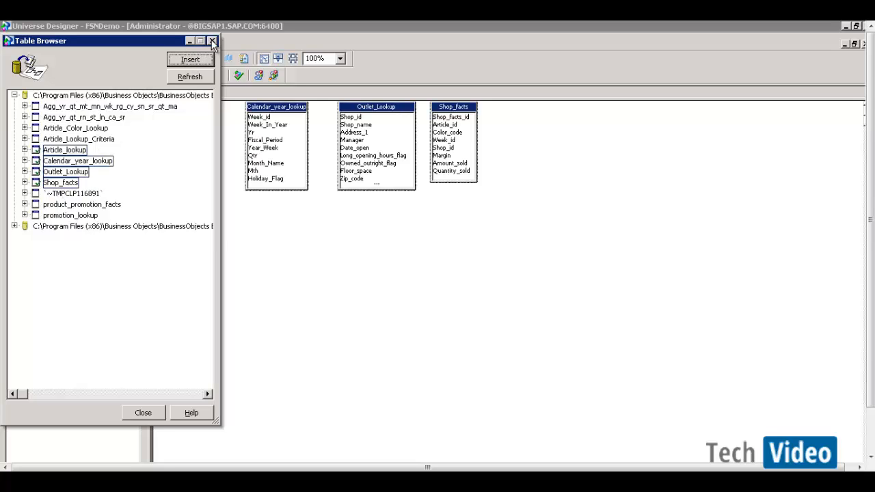
{"action": "left_click", "coordinate": [212, 41]}
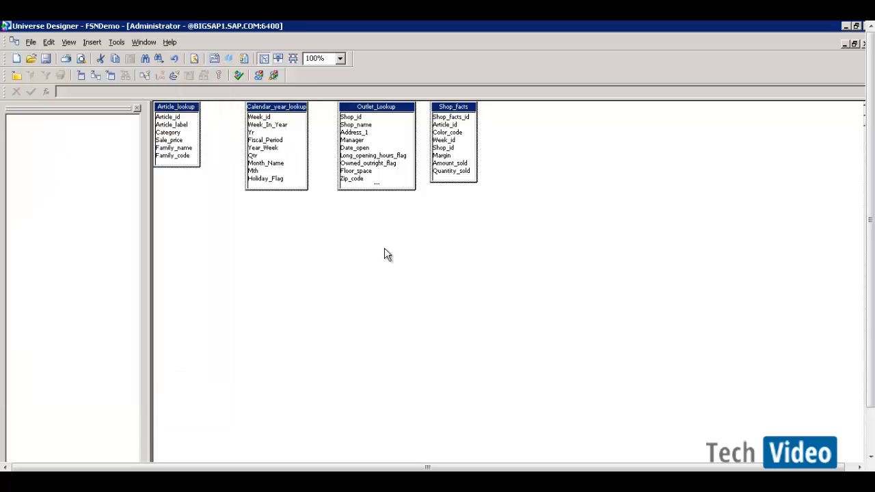
Step: Rearrange the tables manually so that Shop_facts sits among the Article_lookup, Calendar_year_lookup and Outlet_Lookup tables
{"action": "left_click", "coordinate": [275, 226]}
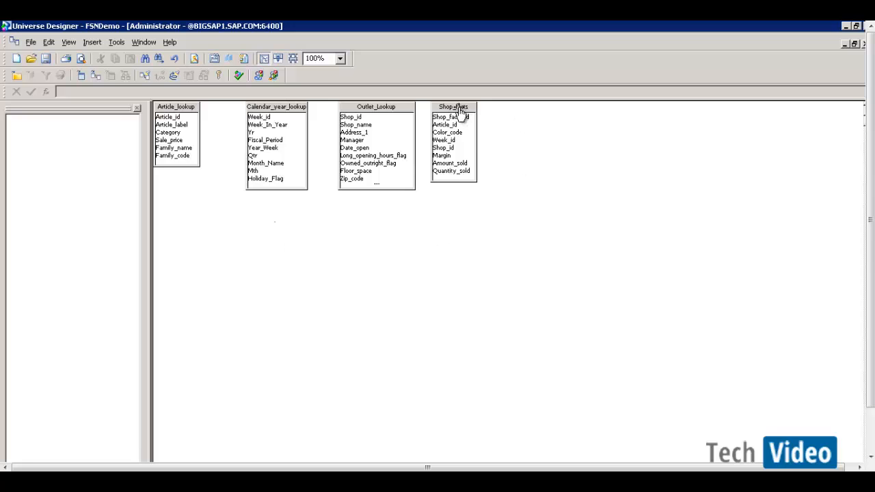
{"action": "left_click_drag", "start_coordinate": [460, 110], "coordinate": [341, 231]}
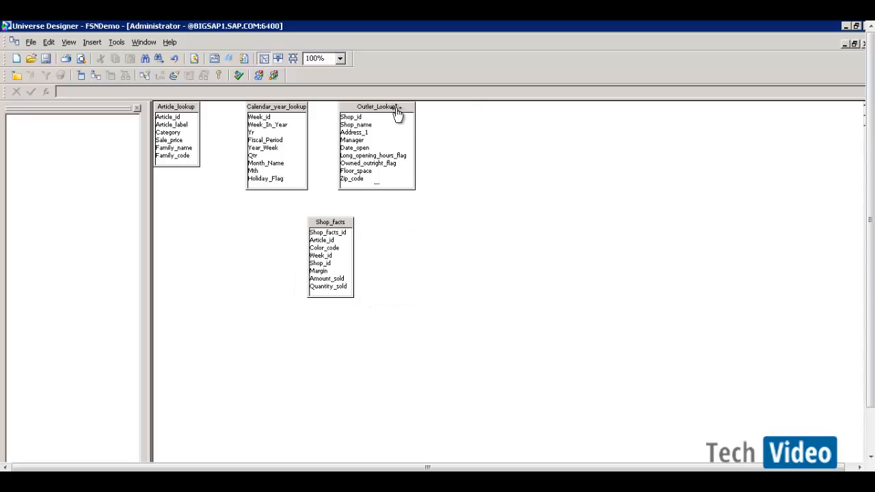
{"action": "left_click_drag", "start_coordinate": [399, 115], "coordinate": [565, 148]}
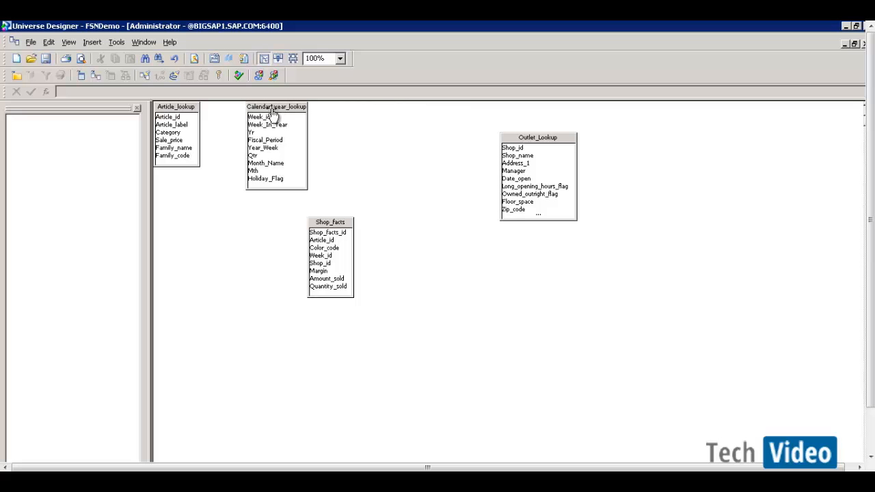
{"action": "left_click_drag", "start_coordinate": [273, 109], "coordinate": [196, 260]}
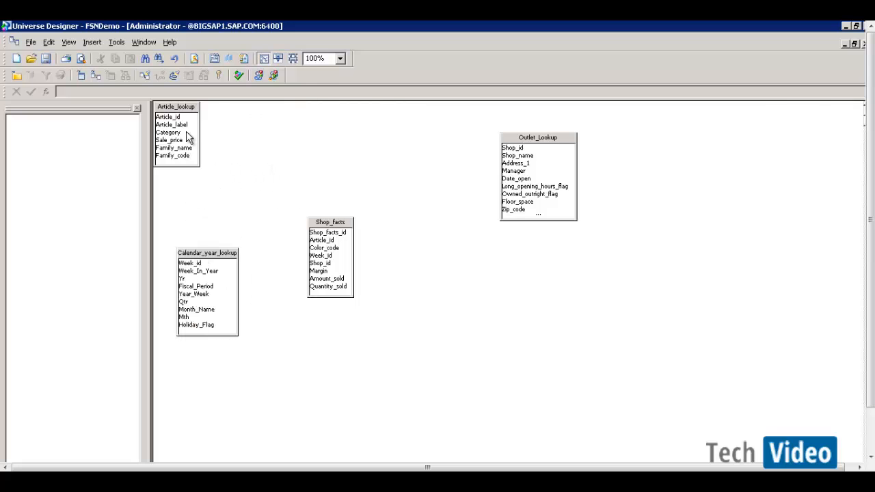
{"action": "left_click_drag", "start_coordinate": [181, 115], "coordinate": [274, 130]}
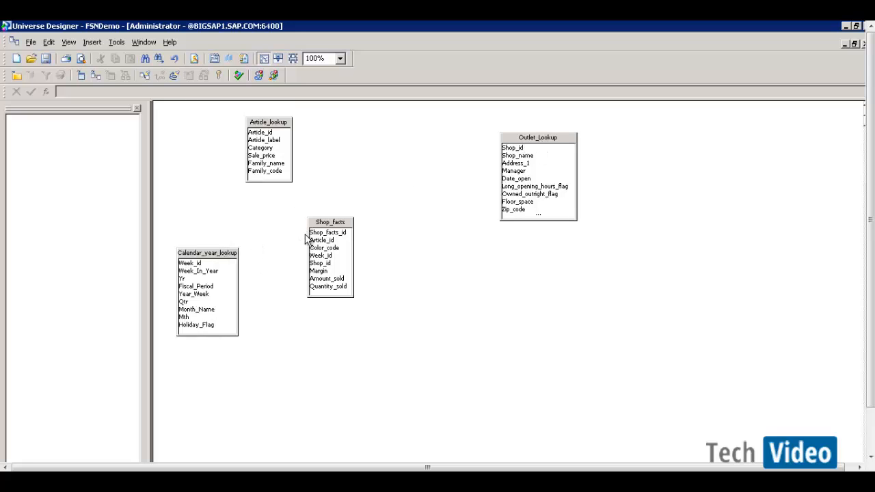
{"action": "left_click_drag", "start_coordinate": [325, 224], "coordinate": [378, 247]}
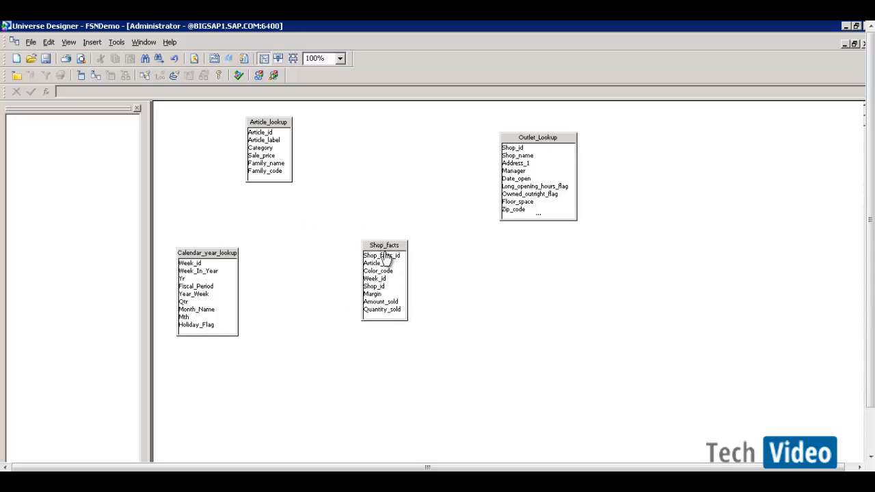
{"action": "left_click", "coordinate": [387, 247]}
{"action": "left_click", "coordinate": [190, 253]}
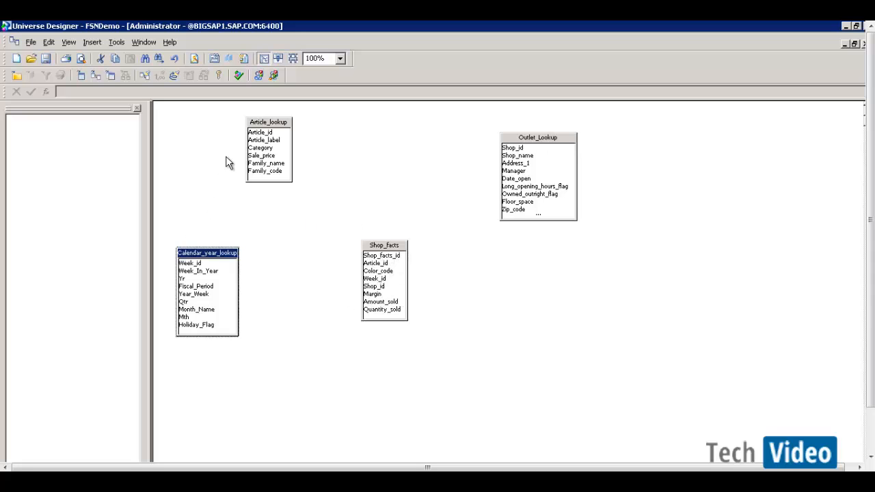
{"action": "left_click", "coordinate": [244, 114]}
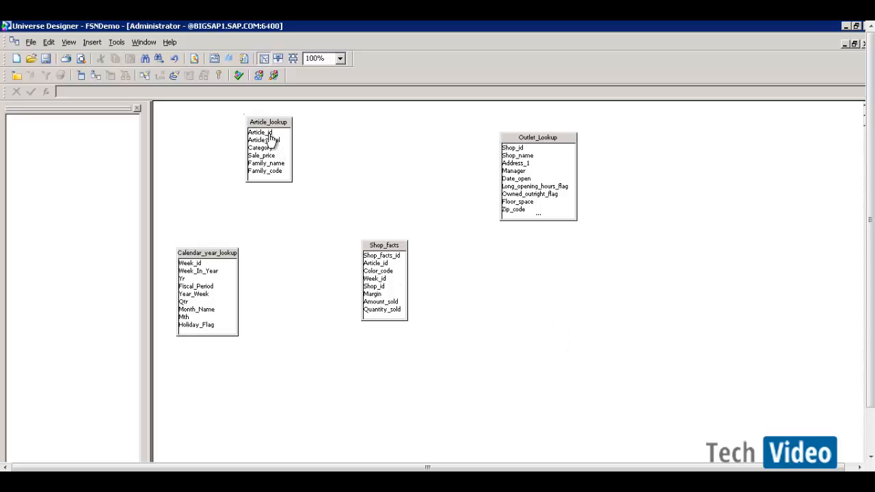
Step: Join Article_lookup, Calendar_year_lookup and Outlet_Lookup to Shop_facts on Article_id, Week_id and Shop_id respectively, and auto-arrange the tables
{"action": "left_click_drag", "start_coordinate": [270, 133], "coordinate": [364, 265]}
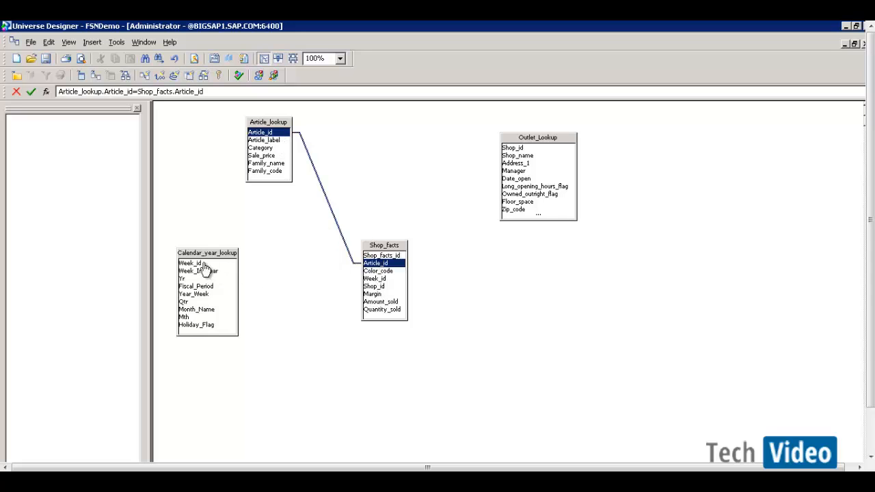
{"action": "left_click_drag", "start_coordinate": [197, 264], "coordinate": [362, 280]}
{"action": "left_click_drag", "start_coordinate": [517, 151], "coordinate": [414, 286]}
{"action": "left_click", "coordinate": [466, 325]}
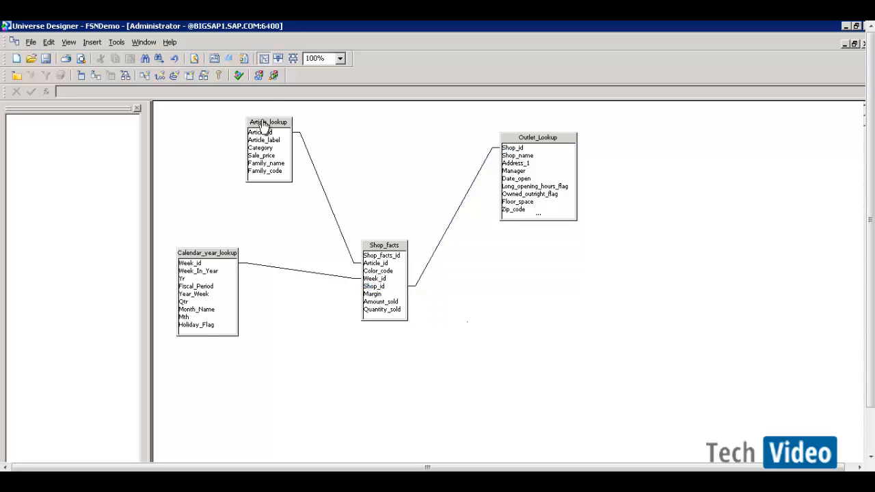
{"action": "left_click", "coordinate": [291, 59]}
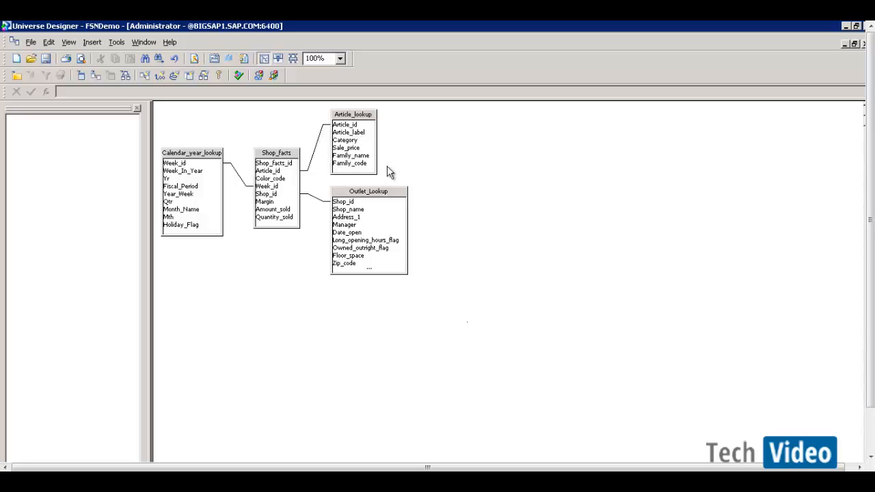
Step: Open the join between Shop_facts and Article_lookup for editing and examine its expression and the available comparison operators
{"action": "double_click", "coordinate": [317, 145]}
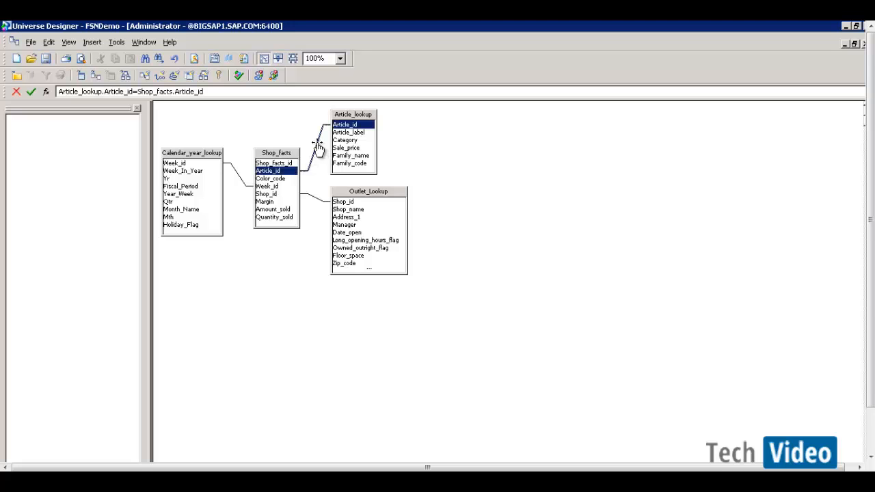
{"action": "left_click_drag", "start_coordinate": [641, 145], "coordinate": [489, 62]}
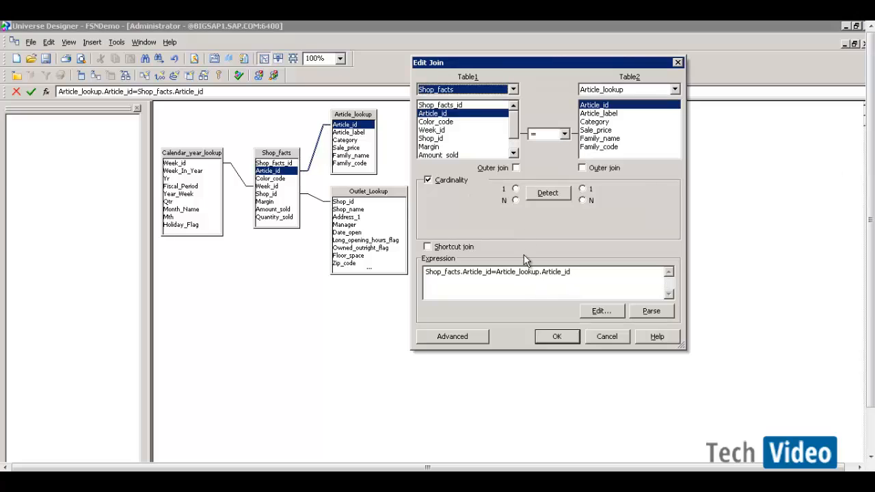
{"action": "left_click_drag", "start_coordinate": [570, 271], "coordinate": [421, 272]}
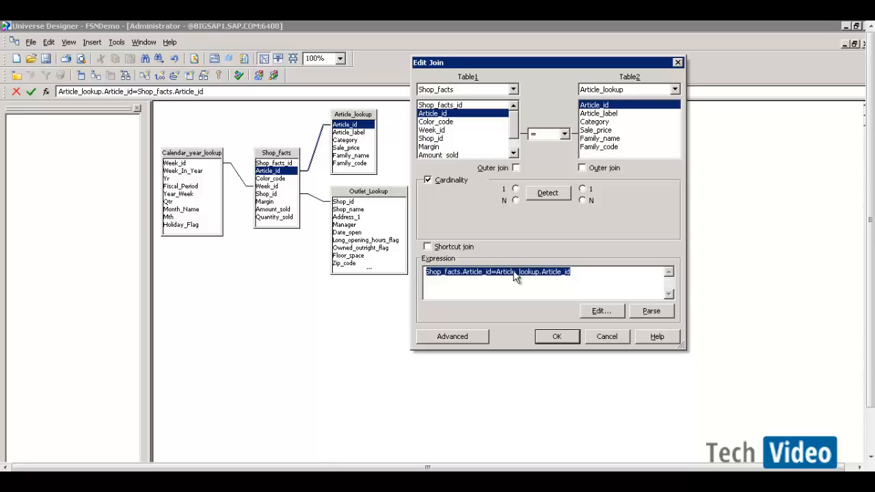
{"action": "left_click", "coordinate": [493, 284]}
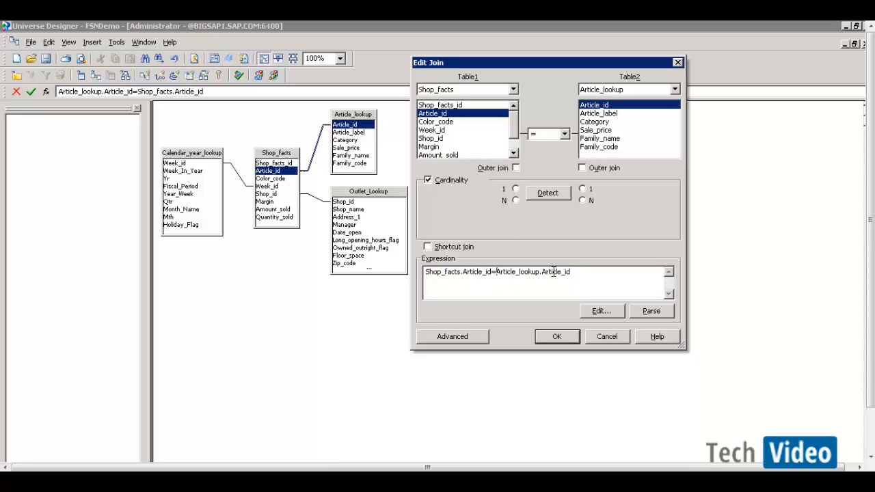
{"action": "left_click_drag", "start_coordinate": [572, 272], "coordinate": [409, 274]}
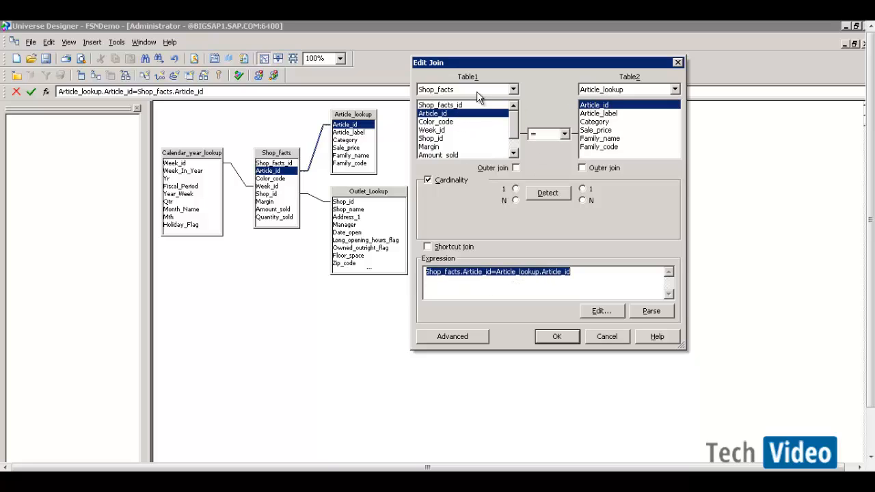
{"action": "left_click", "coordinate": [564, 134]}
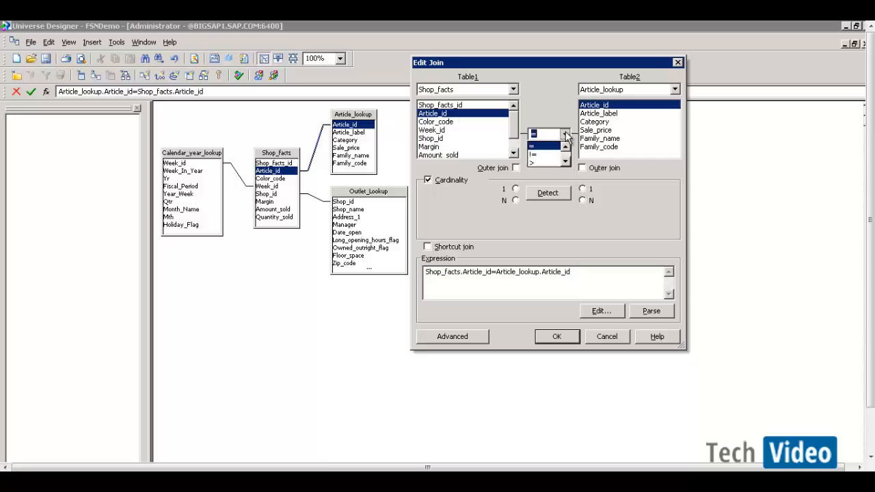
{"action": "left_click", "coordinate": [565, 162]}
{"action": "left_click", "coordinate": [565, 162]}
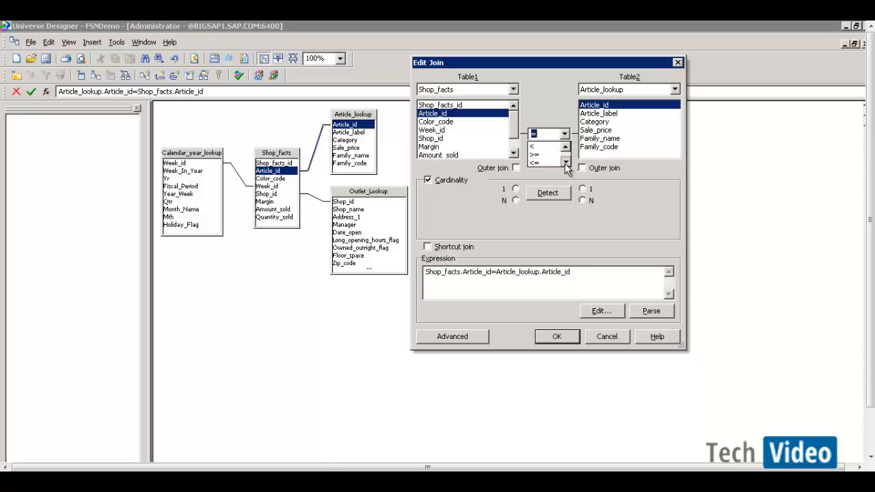
{"action": "left_click", "coordinate": [649, 171]}
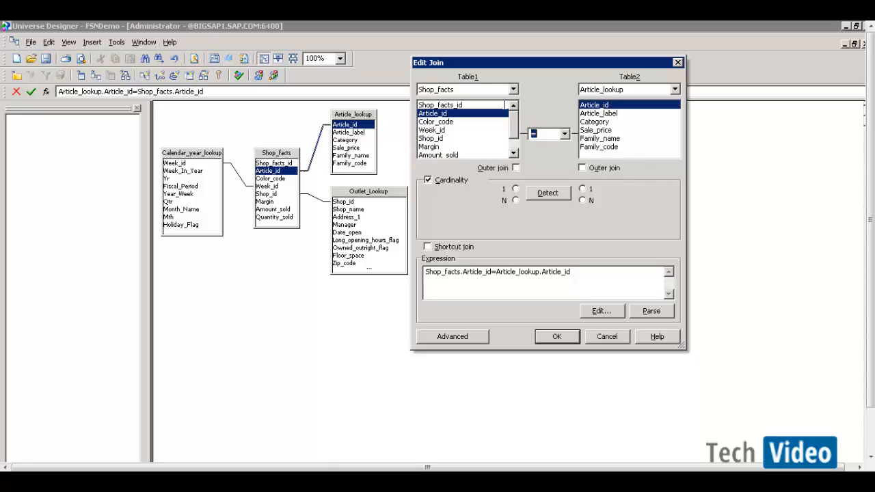
Step: Try the outer join option on the Article_lookup side and on the Shop_facts side of the join
{"action": "left_click", "coordinate": [581, 168]}
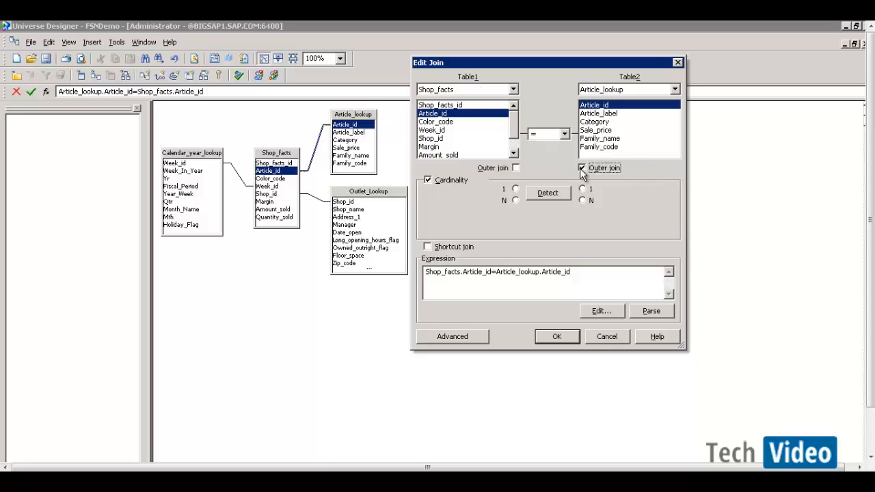
{"action": "left_click", "coordinate": [516, 169]}
{"action": "left_click", "coordinate": [516, 168]}
Step: Detect the cardinality of the join between Shop_facts and Article_lookup and accept the edited join
{"action": "left_click", "coordinate": [545, 194]}
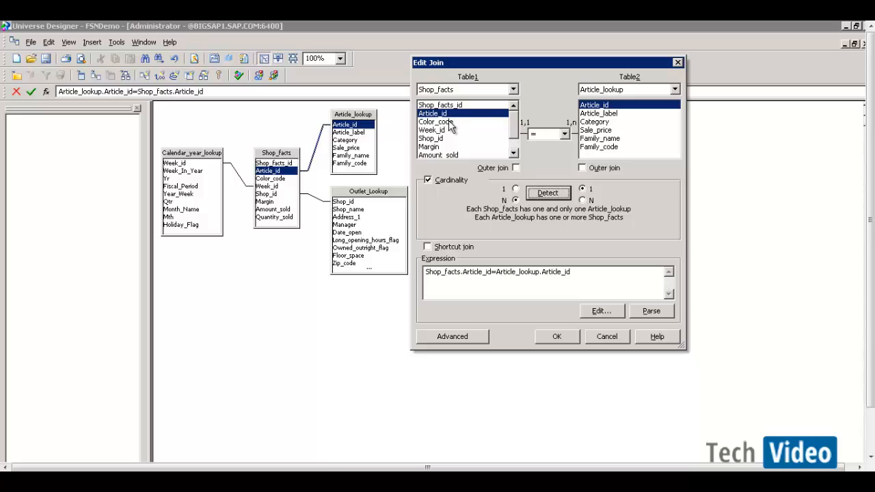
{"action": "left_click", "coordinate": [556, 337]}
{"action": "left_click", "coordinate": [290, 280]}
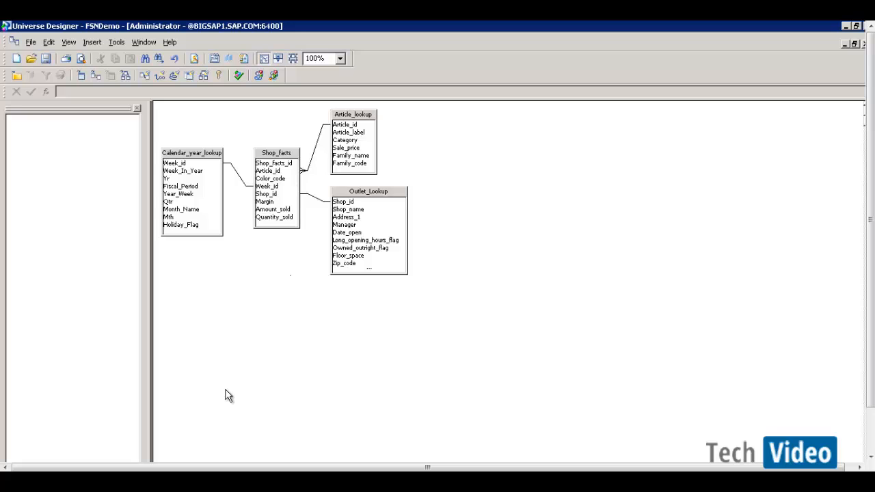
Step: Start Web Intelligence Rich Client from BusinessObjects Enterprise and log on to the bigsap1 system with the account password
{"action": "left_click", "coordinate": [20, 452]}
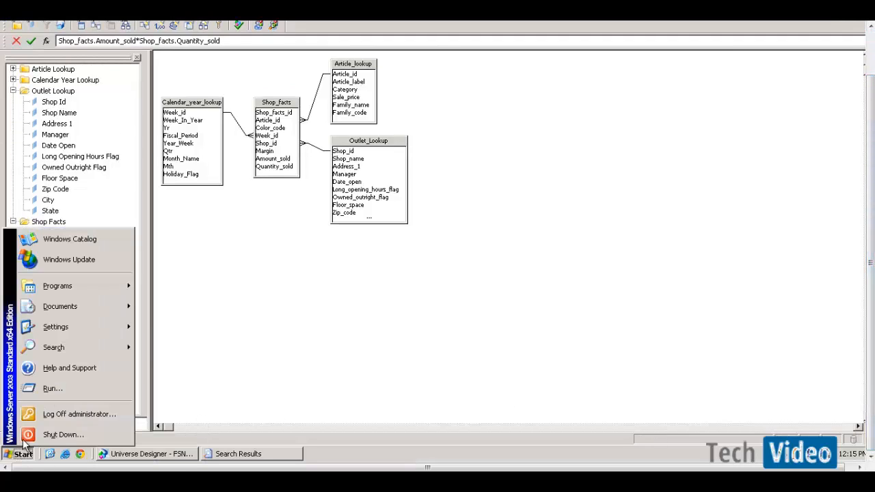
{"action": "mouse_move", "coordinate": [84, 289]}
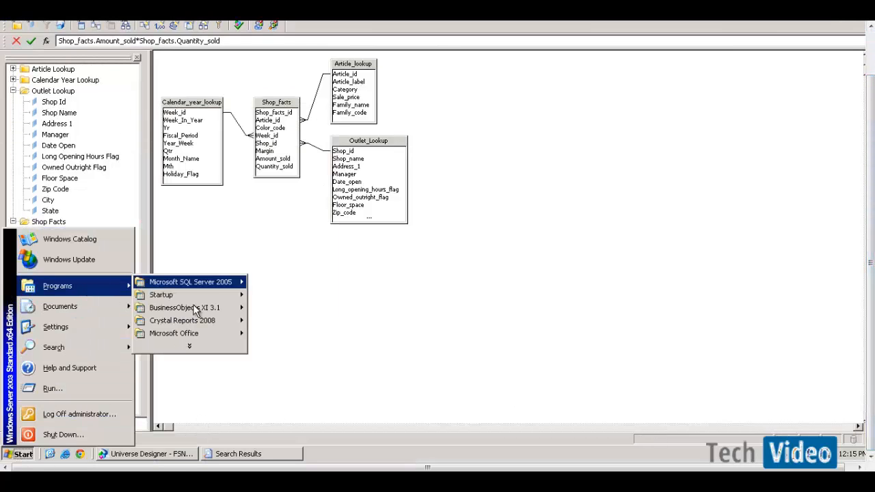
{"action": "mouse_move", "coordinate": [226, 309]}
{"action": "mouse_move", "coordinate": [324, 321]}
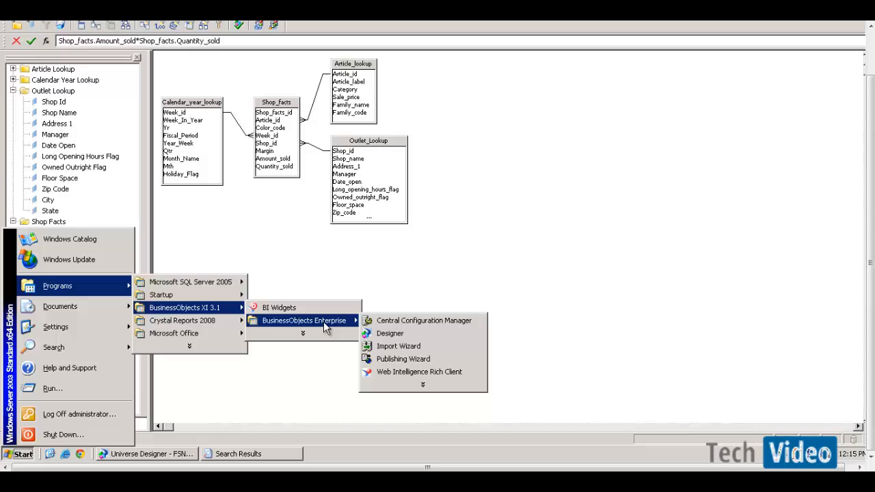
{"action": "left_click", "coordinate": [412, 372]}
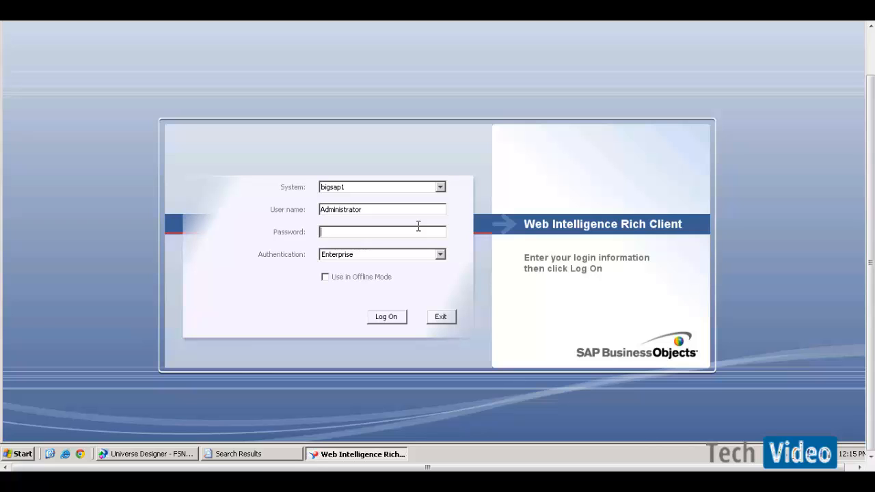
{"action": "type", "text": "*********"}
{"action": "key", "text": "Return"}
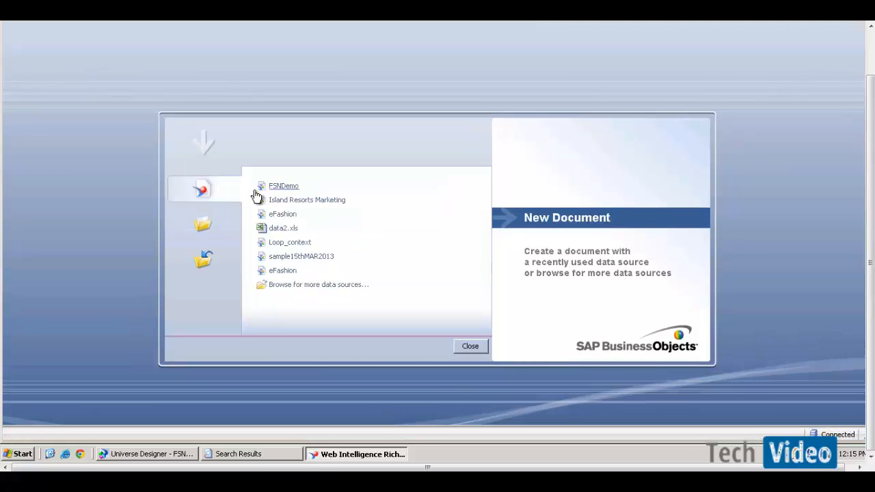
Step: Create a new document on the FSNDemo universe and add Shop Name to the result objects, with Yr placed before it
{"action": "left_click", "coordinate": [283, 188]}
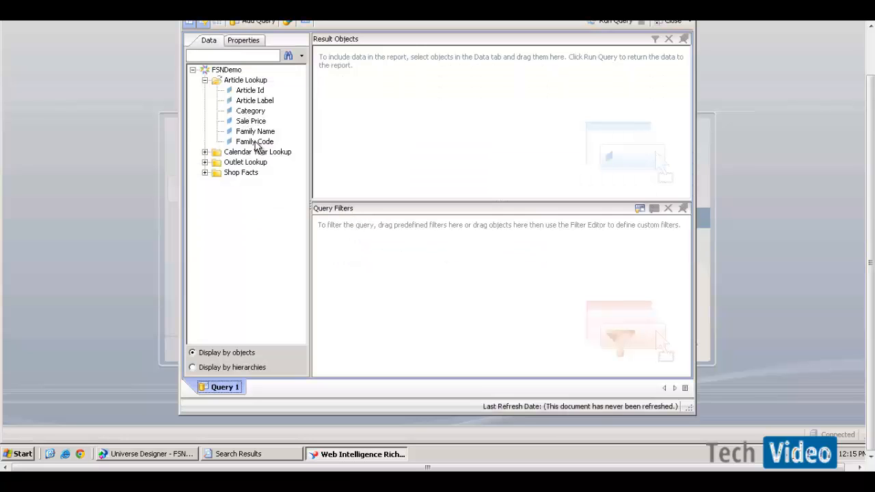
{"action": "left_click", "coordinate": [205, 163]}
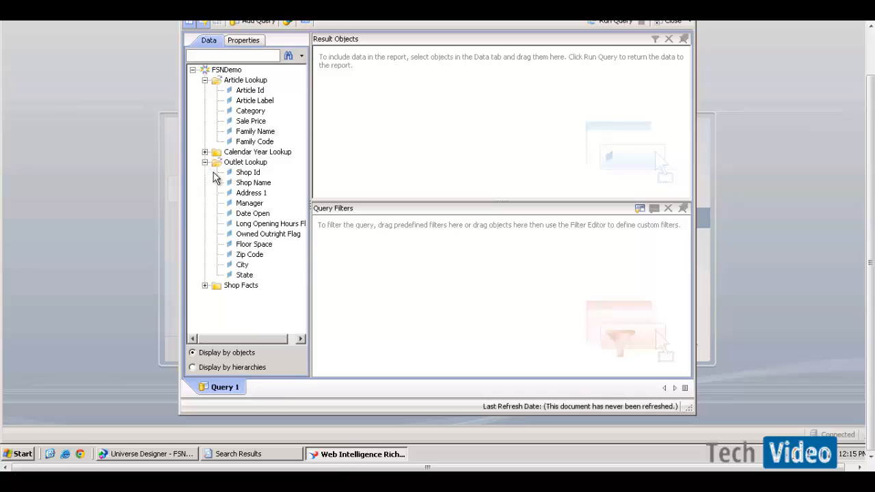
{"action": "left_click_drag", "start_coordinate": [247, 188], "coordinate": [362, 157]}
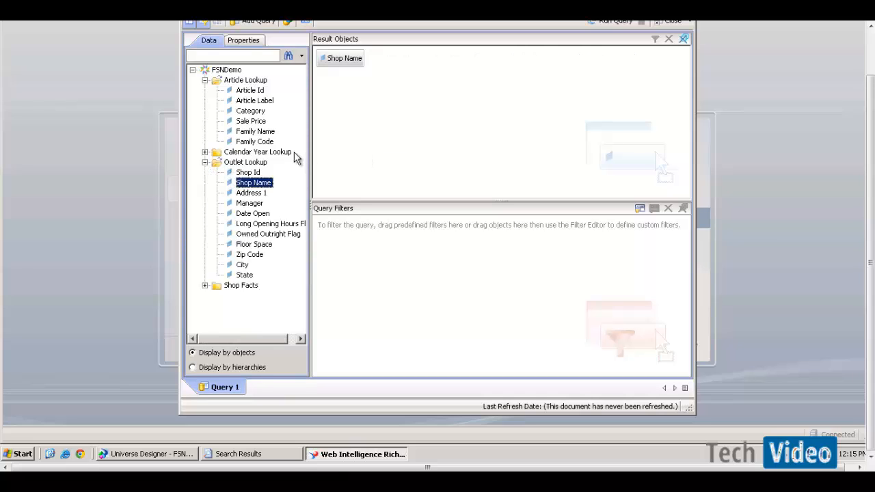
{"action": "left_click", "coordinate": [205, 152]}
{"action": "left_click_drag", "start_coordinate": [240, 183], "coordinate": [315, 67]}
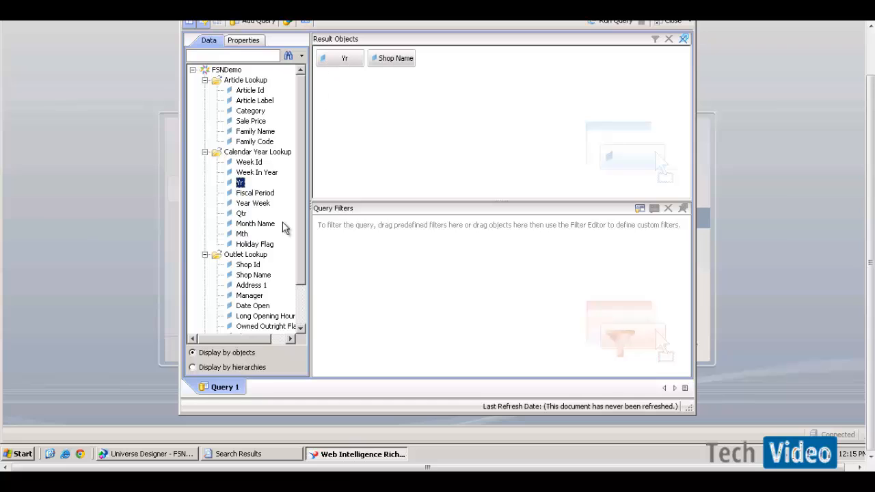
Step: Add State from Outlet Lookup and Sales Revenue from Shop Facts to the result objects after Shop Name
{"action": "left_click", "coordinate": [253, 275]}
{"action": "scroll", "coordinate": [249, 294], "scroll_direction": "down", "scroll_amount": 2}
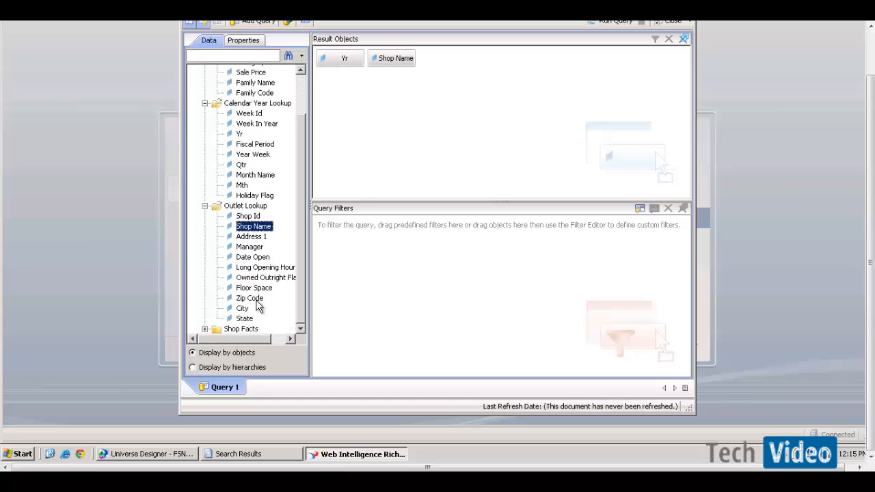
{"action": "left_click_drag", "start_coordinate": [244, 318], "coordinate": [425, 120]}
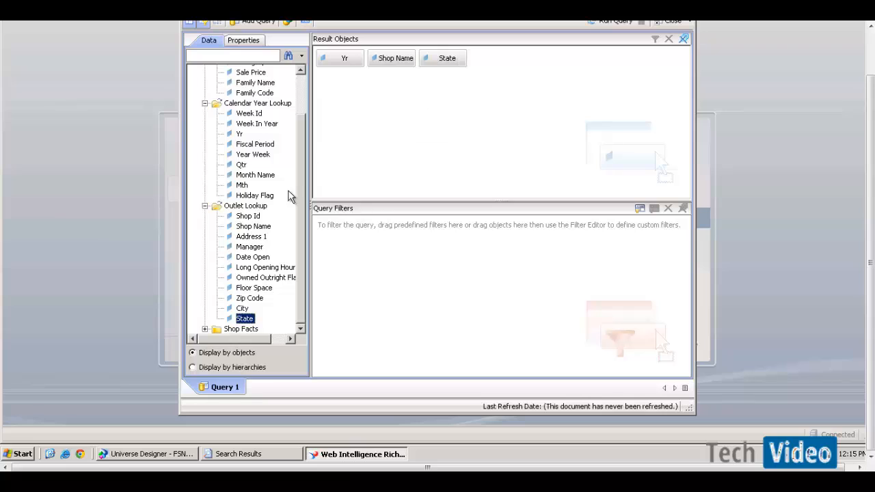
{"action": "left_click", "coordinate": [205, 329]}
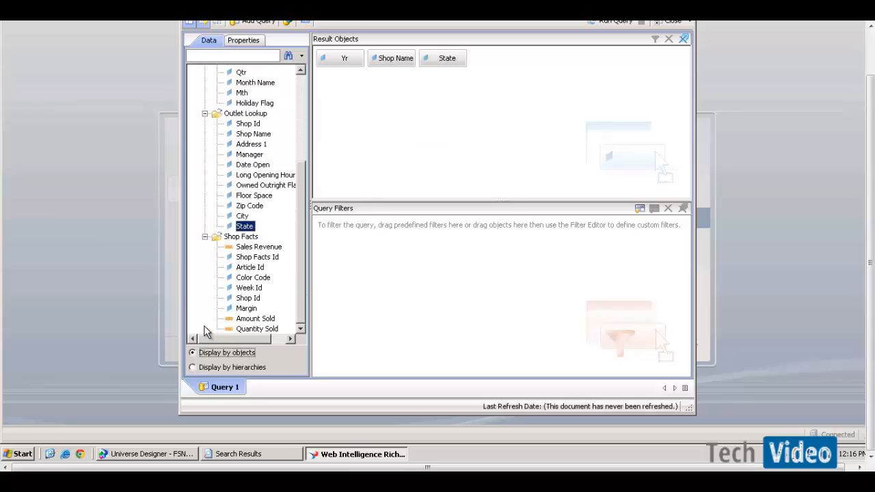
{"action": "left_click_drag", "start_coordinate": [259, 247], "coordinate": [546, 88]}
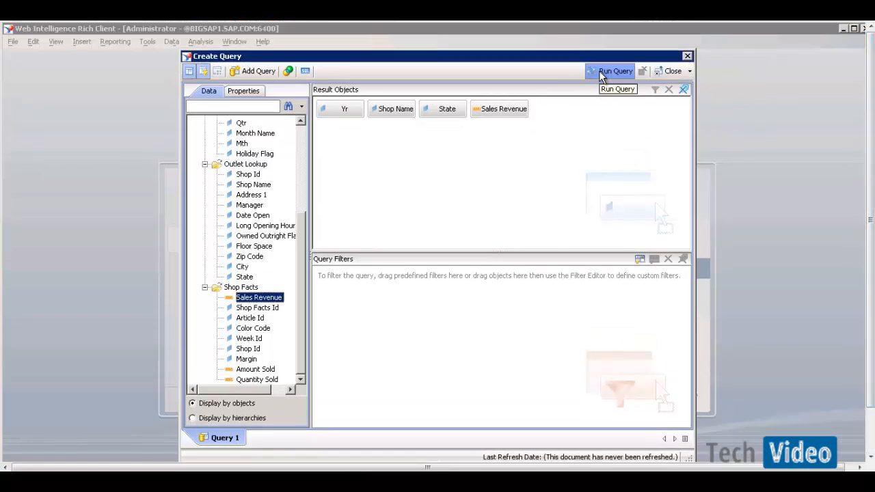
Step: Run the query and look through the resulting report of sales revenue by year, shop and state
{"action": "left_click", "coordinate": [600, 73]}
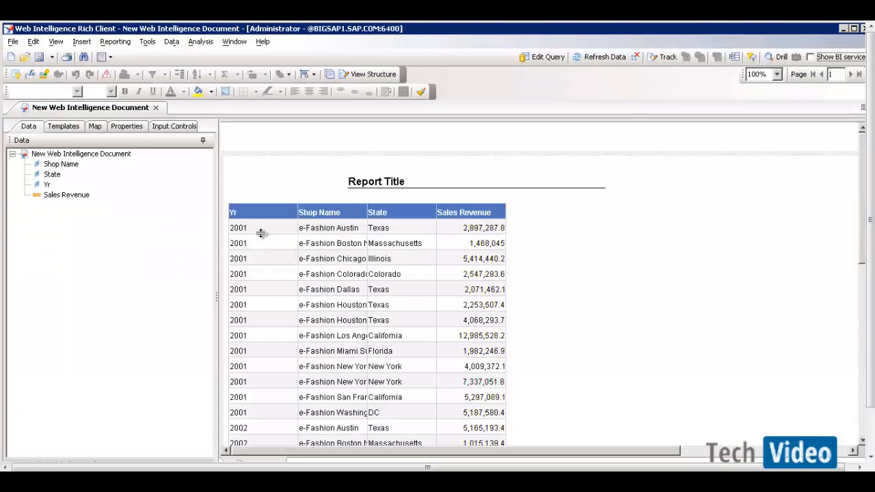
{"action": "scroll", "coordinate": [577, 288], "scroll_direction": "down", "scroll_amount": 5}
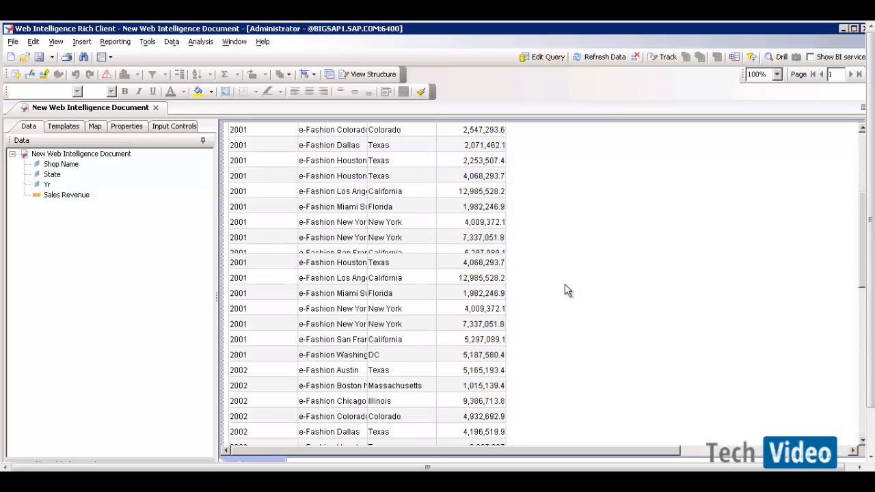
{"action": "scroll", "coordinate": [560, 294], "scroll_direction": "down", "scroll_amount": 8}
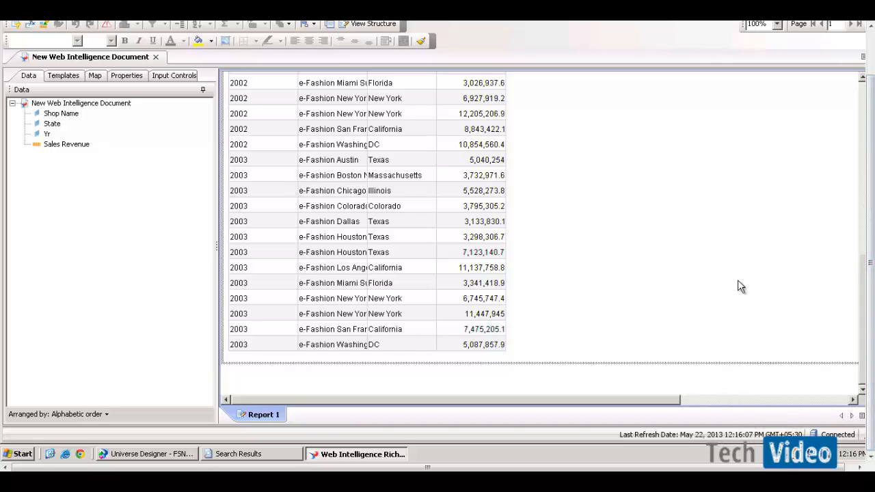
{"action": "scroll", "coordinate": [737, 286], "scroll_direction": "up", "scroll_amount": 10}
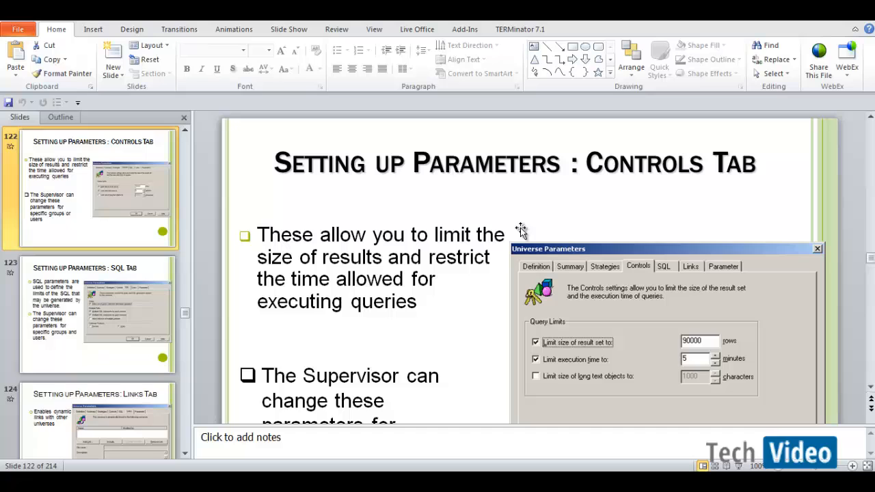
Step: Switch to PowerPoint and start the slide show at the "Setting up Parameters : Controls Tab" slide
{"action": "left_click", "coordinate": [738, 465]}
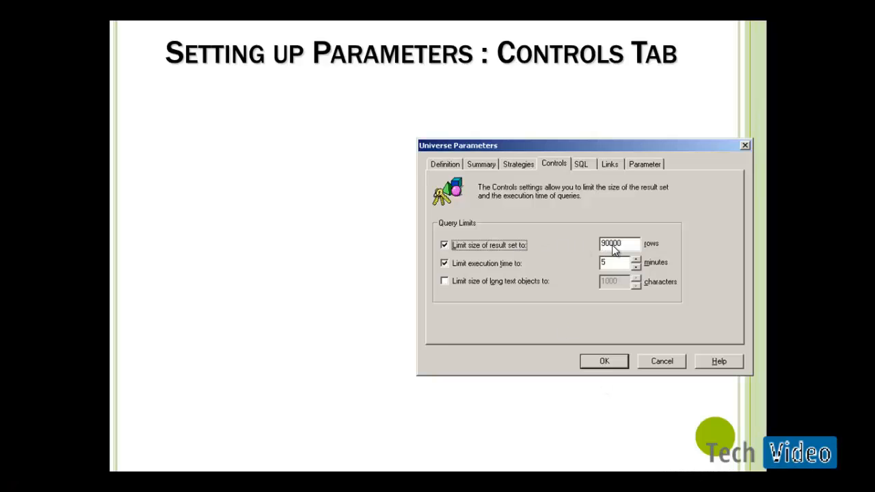